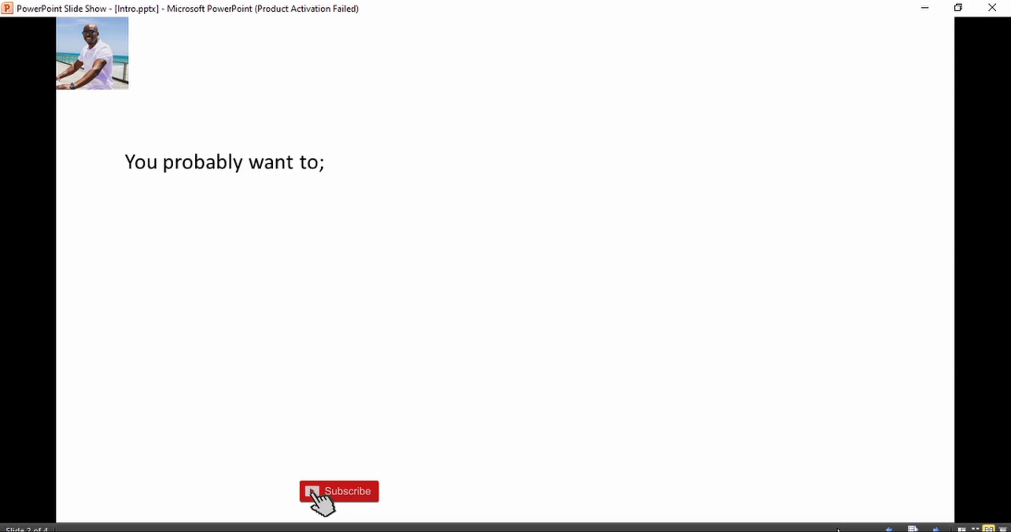
# Step: Reveal the five intro-slide goals, from recording your screen to teaching on a YouTube channel
pyautogui.press('space')
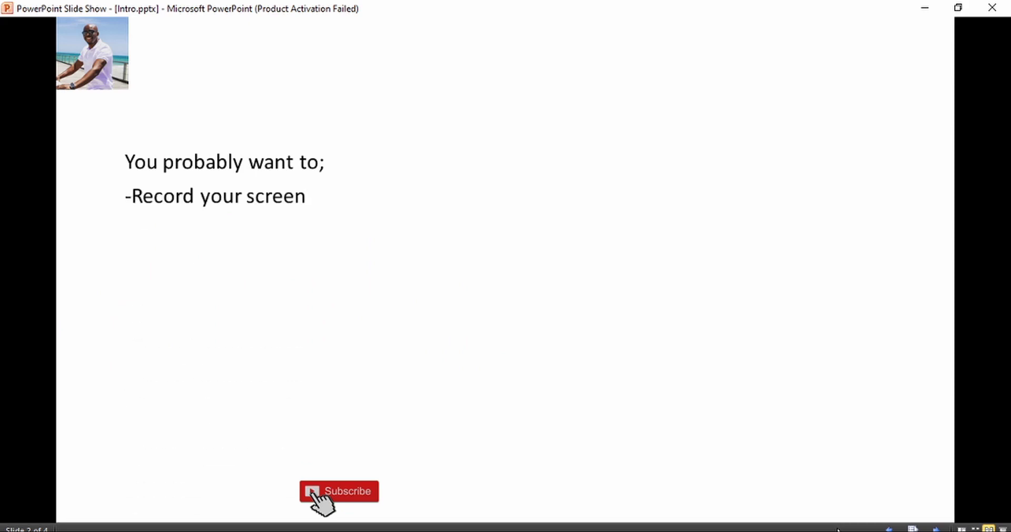
pyautogui.press('space')
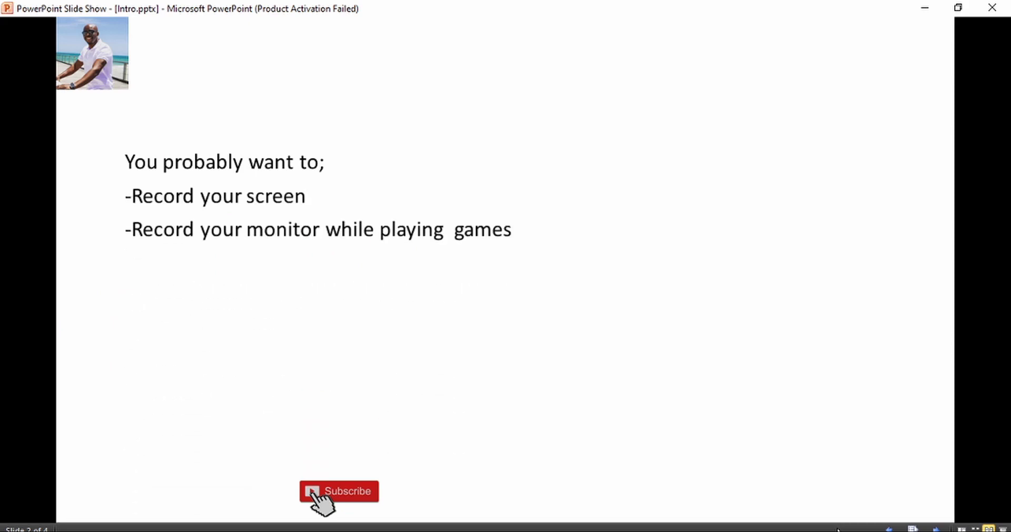
pyautogui.press('space')
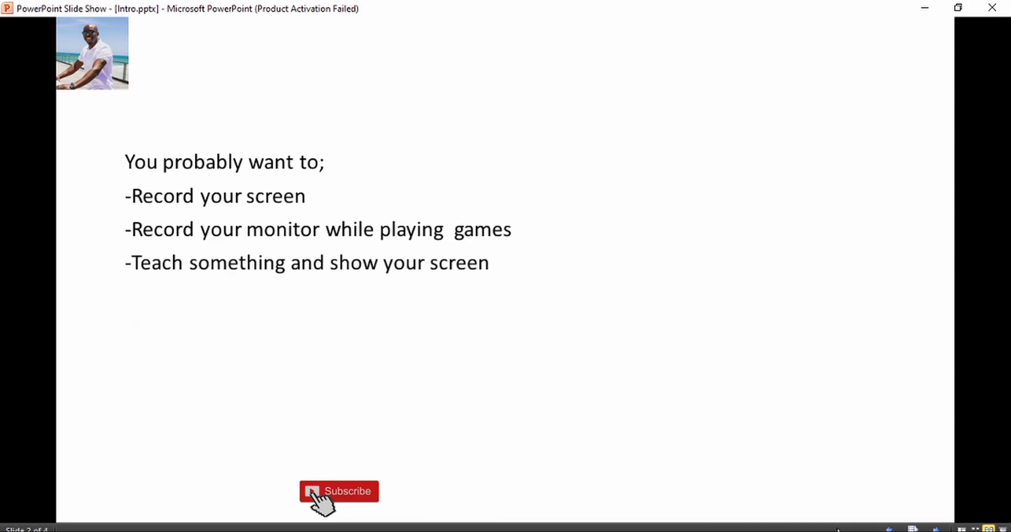
pyautogui.press('space')
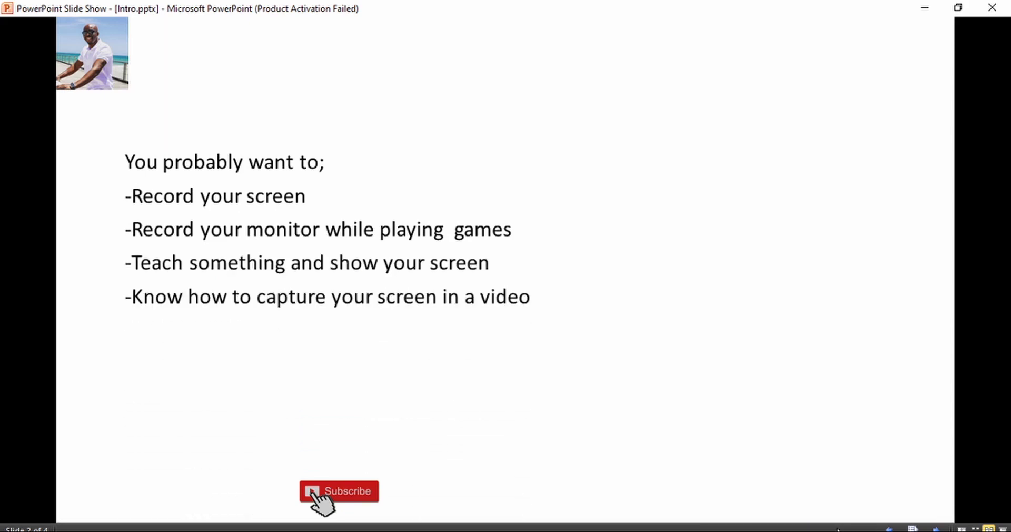
pyautogui.press('space')
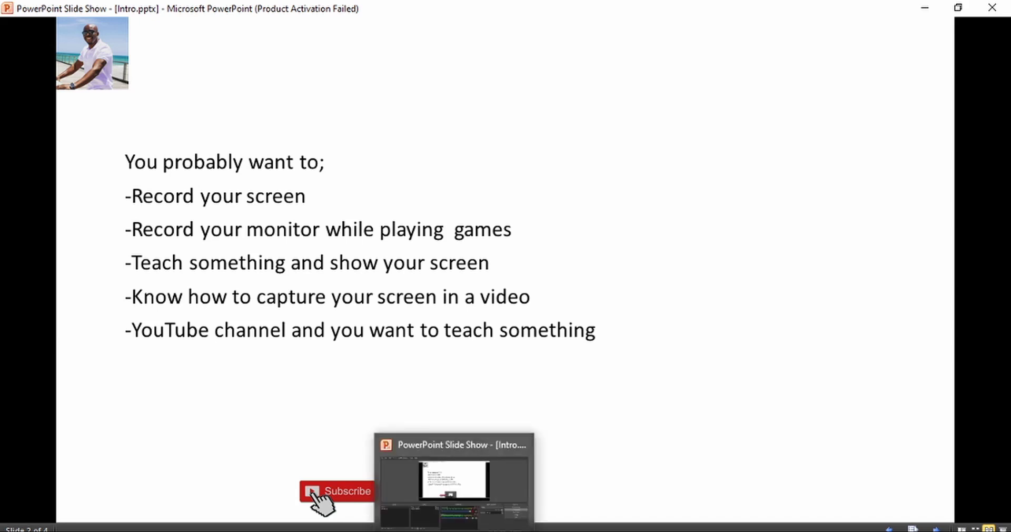
# Step: View the Download OBS Studio page in Chrome, then return to OBS Studio
pyautogui.click(542, 476)
pyautogui.click(85, 6)
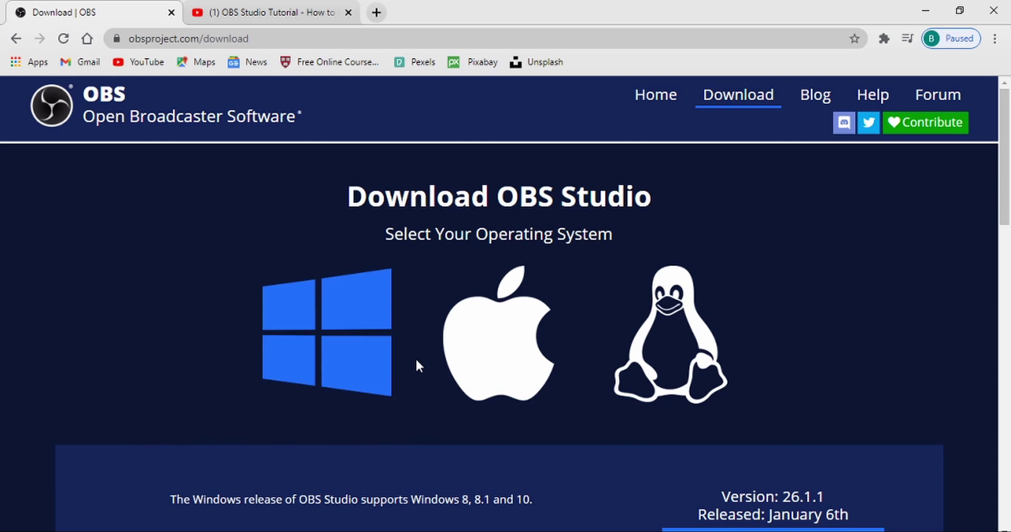
pyautogui.hotkey('alt', 'Tab')
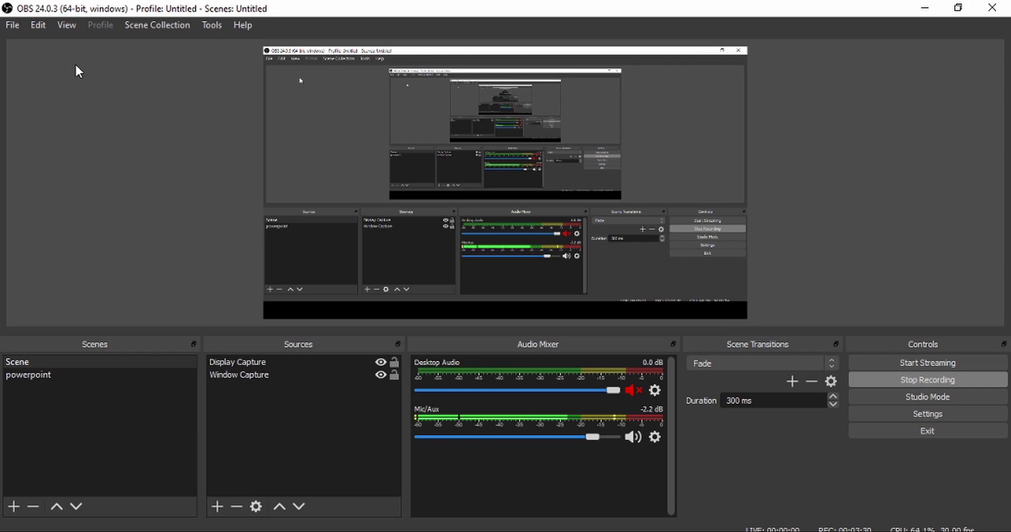
pyautogui.press('super+shift+s')
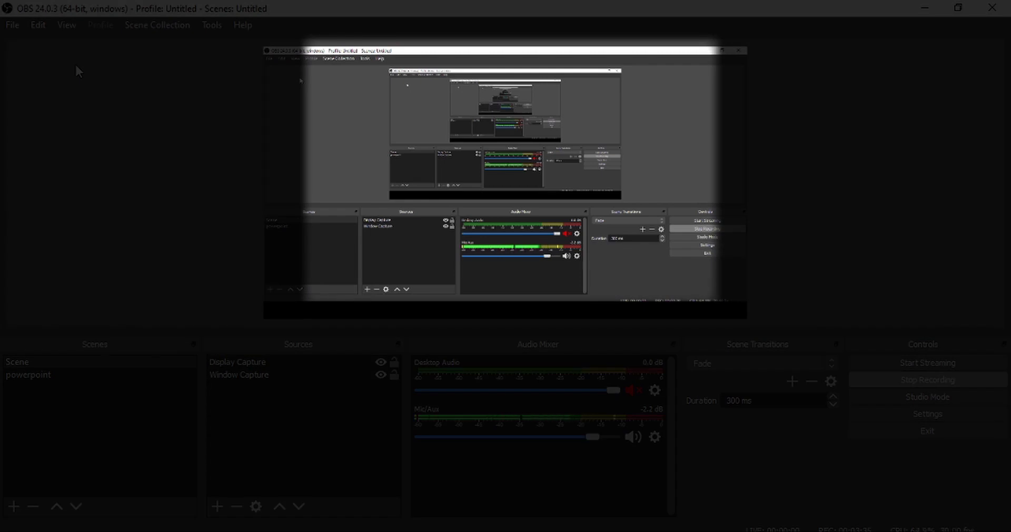
pyautogui.press('Escape')
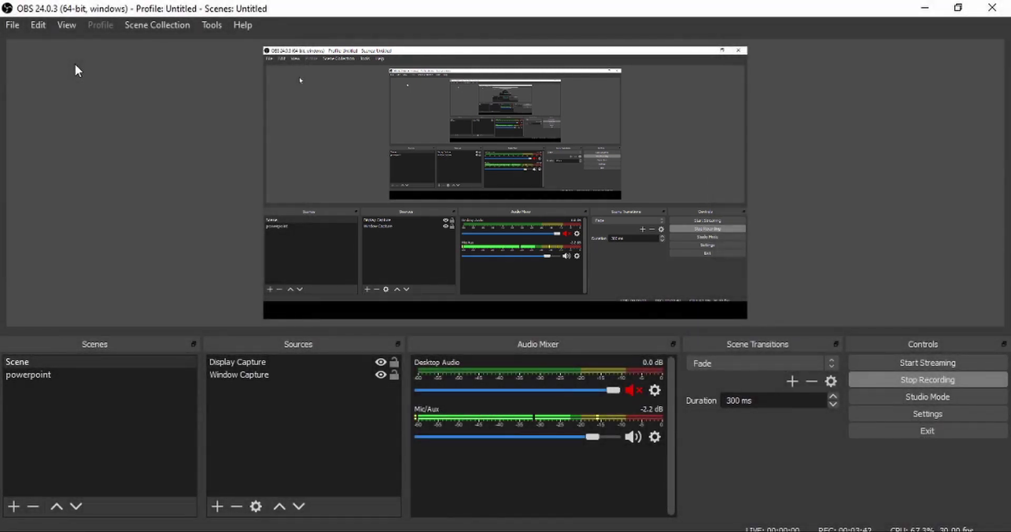
pyautogui.press('super+shift+s')
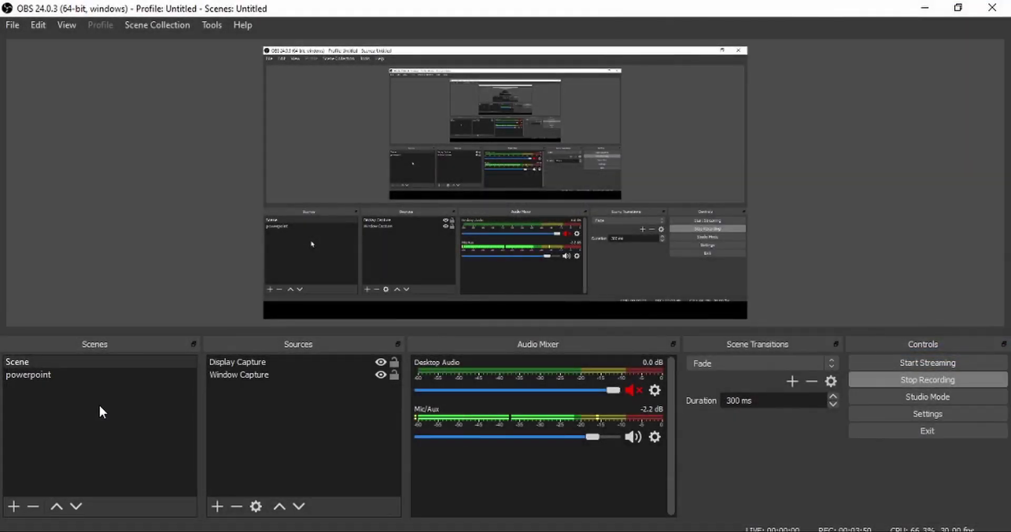
pyautogui.rightClick(99, 406)
pyautogui.click(114, 411)
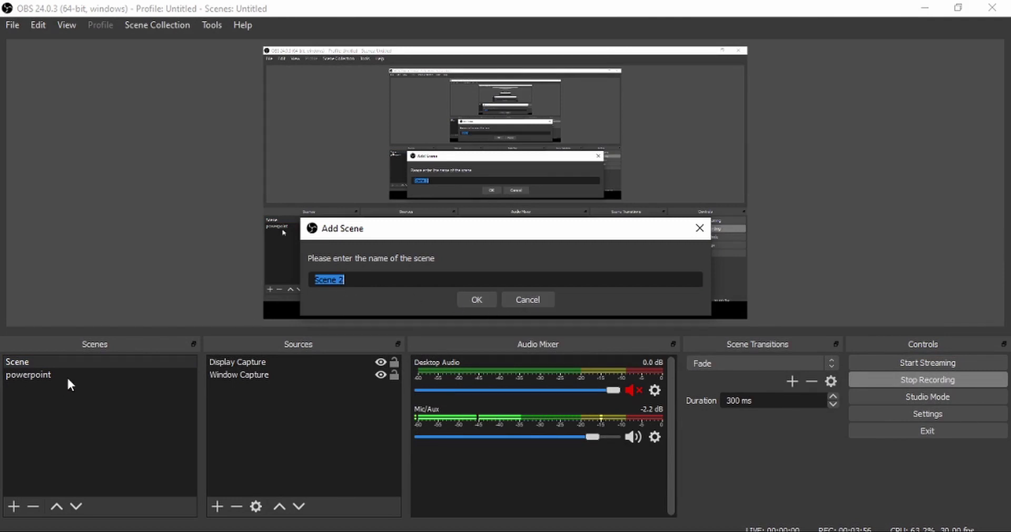
pyautogui.click(699, 229)
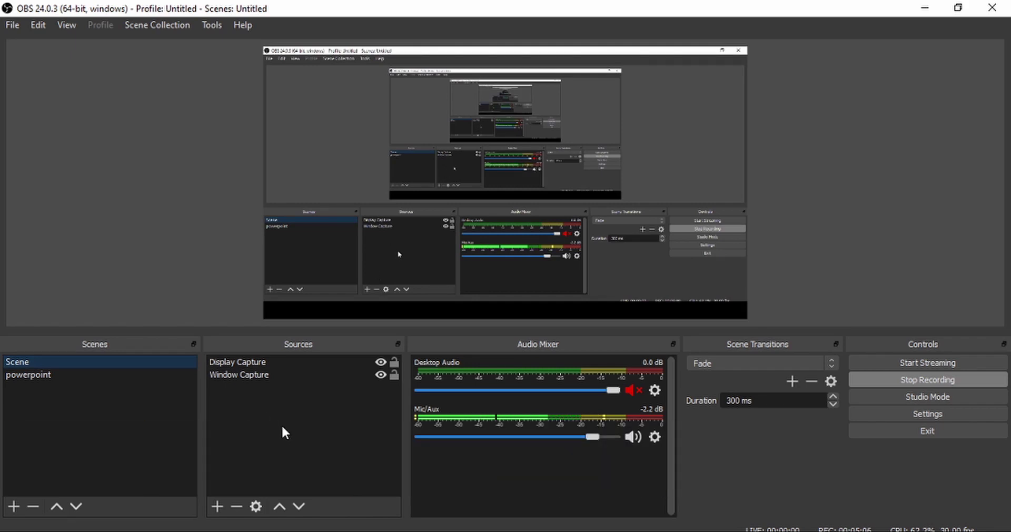
# Step: Show the Sources panel's Add submenu listing the available source types
pyautogui.rightClick(283, 431)
pyautogui.moveTo(297, 435)
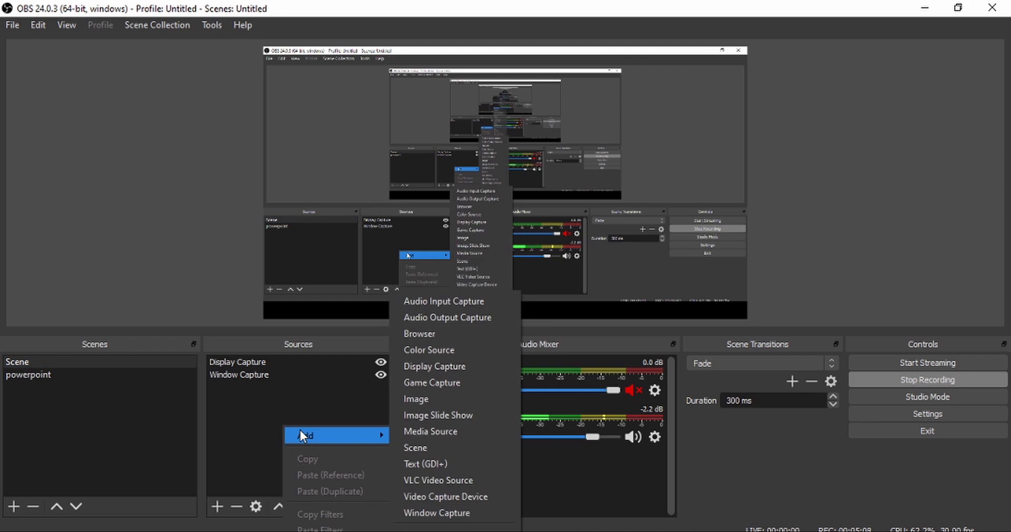
pyautogui.click(245, 416)
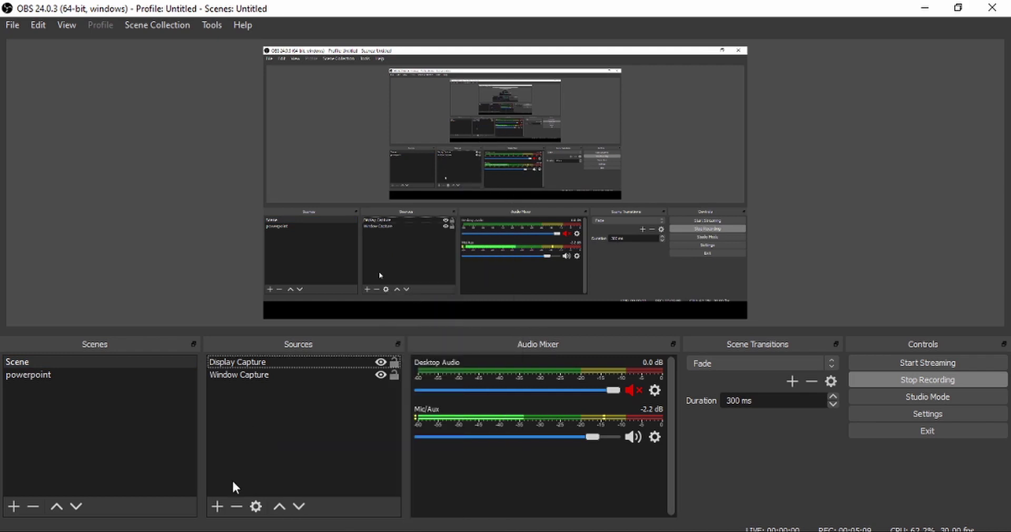
pyautogui.click(216, 507)
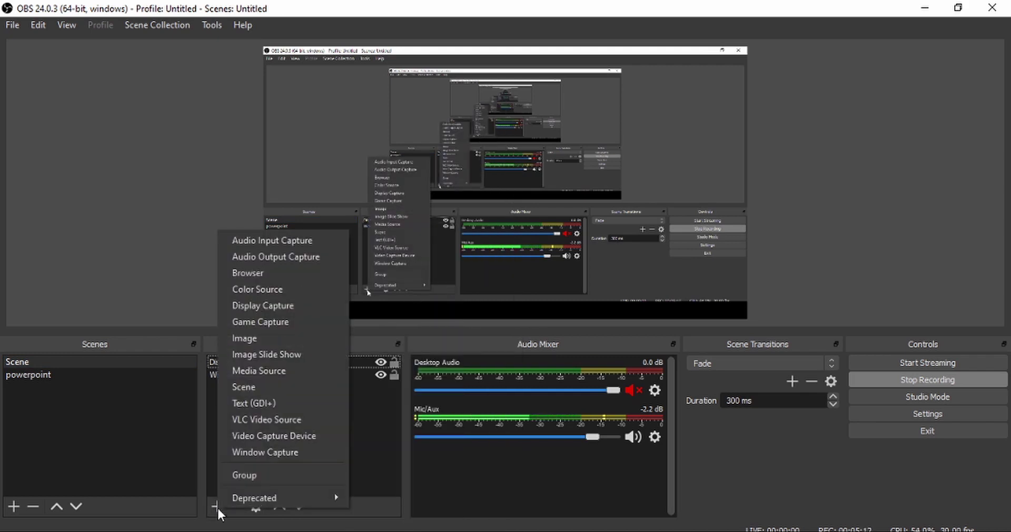
pyautogui.click(361, 441)
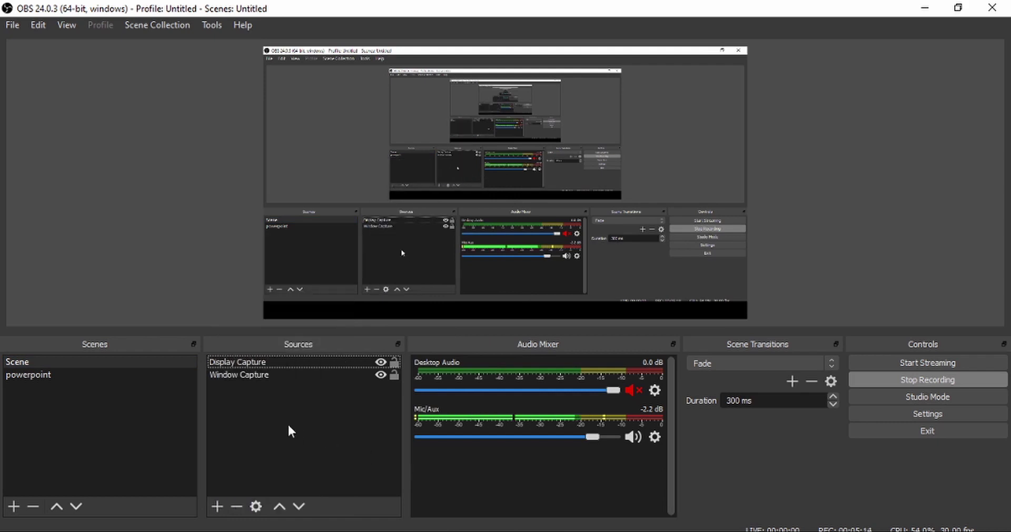
pyautogui.rightClick(280, 416)
pyautogui.moveTo(319, 426)
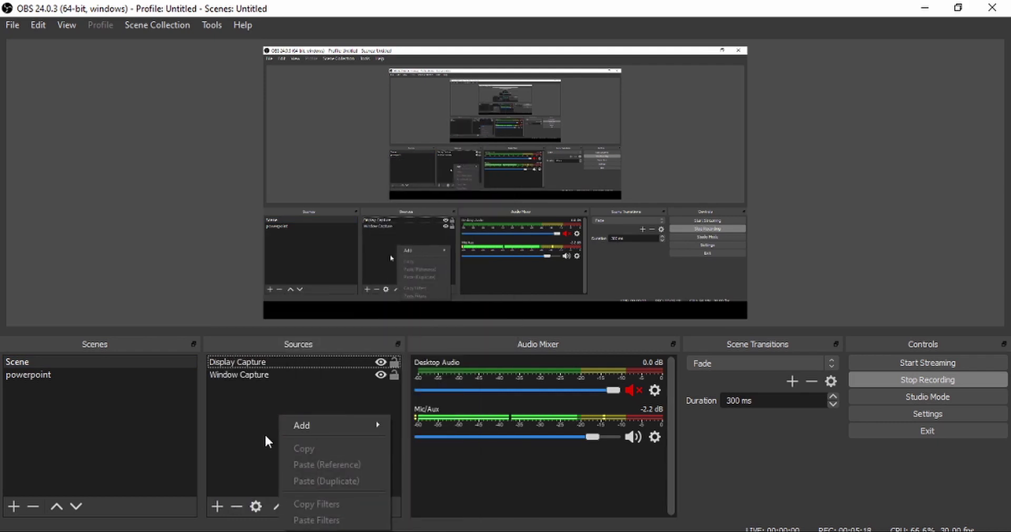
pyautogui.moveTo(377, 425)
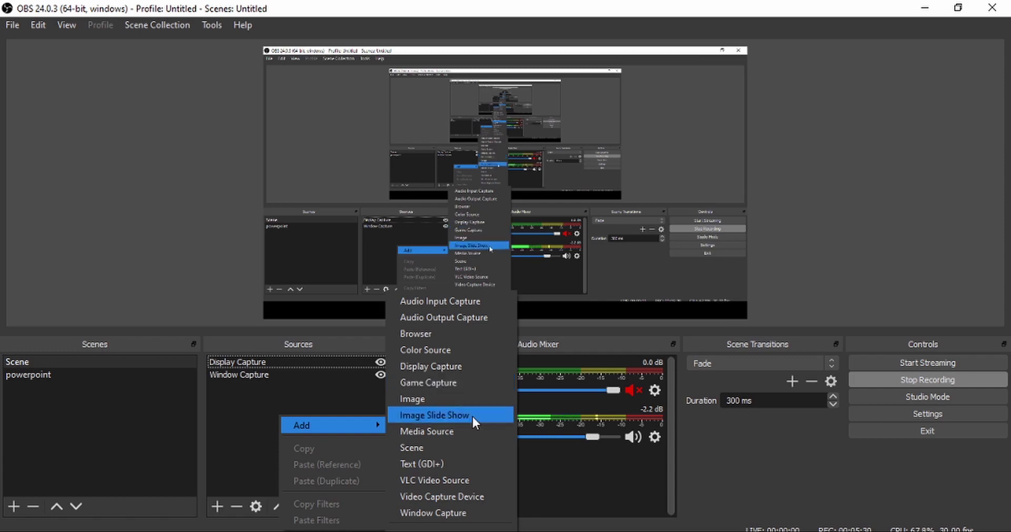
# Step: Create a new Game Capture source in 'Capture any fullscreen application' mode
pyautogui.click(447, 367)
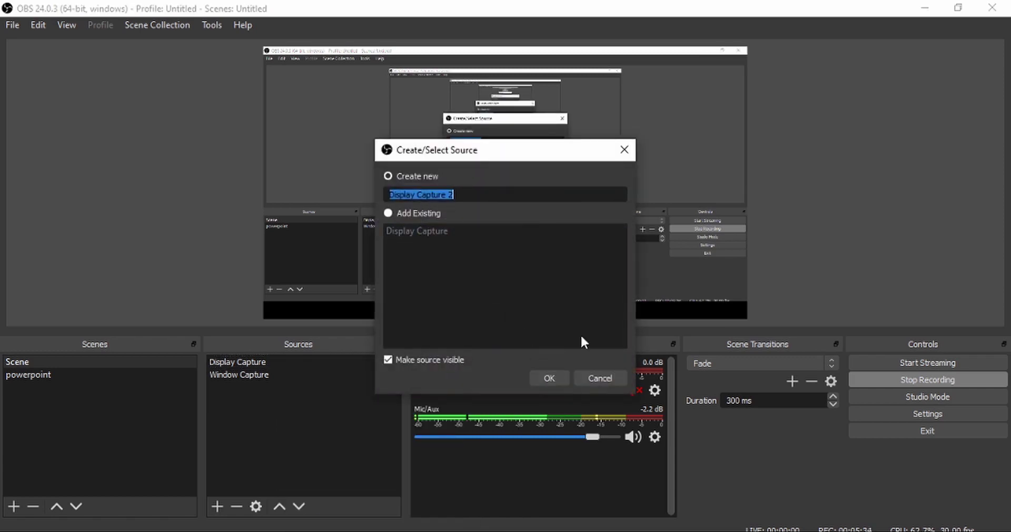
pyautogui.click(625, 149)
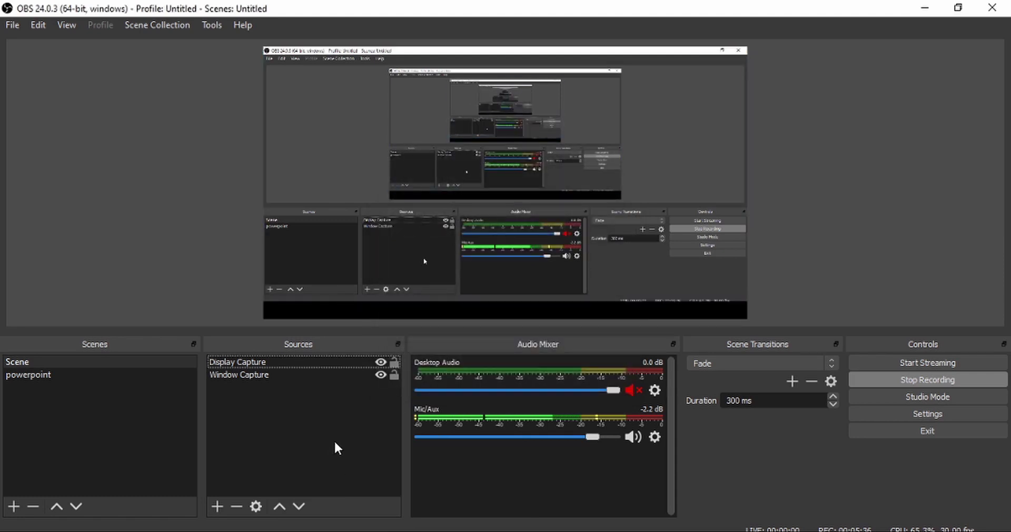
pyautogui.rightClick(258, 400)
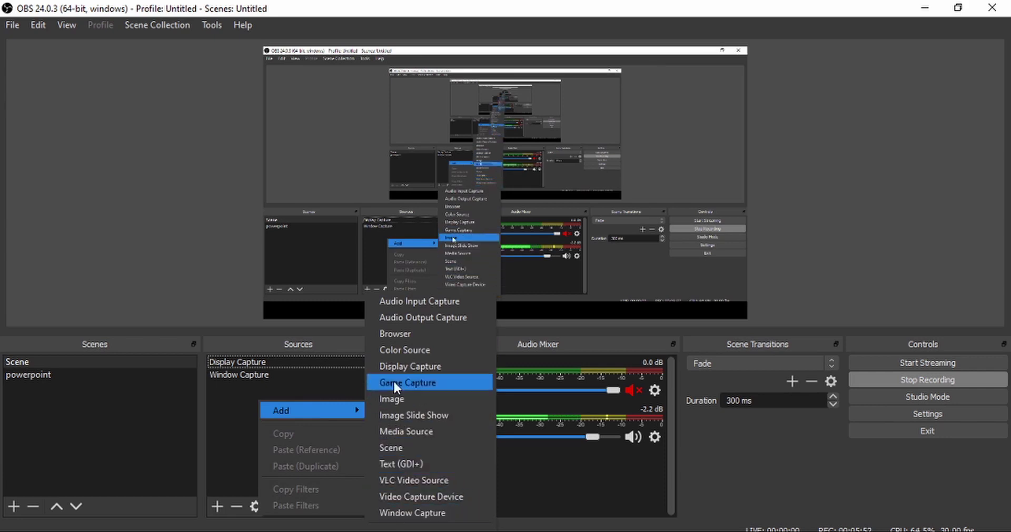
pyautogui.click(402, 383)
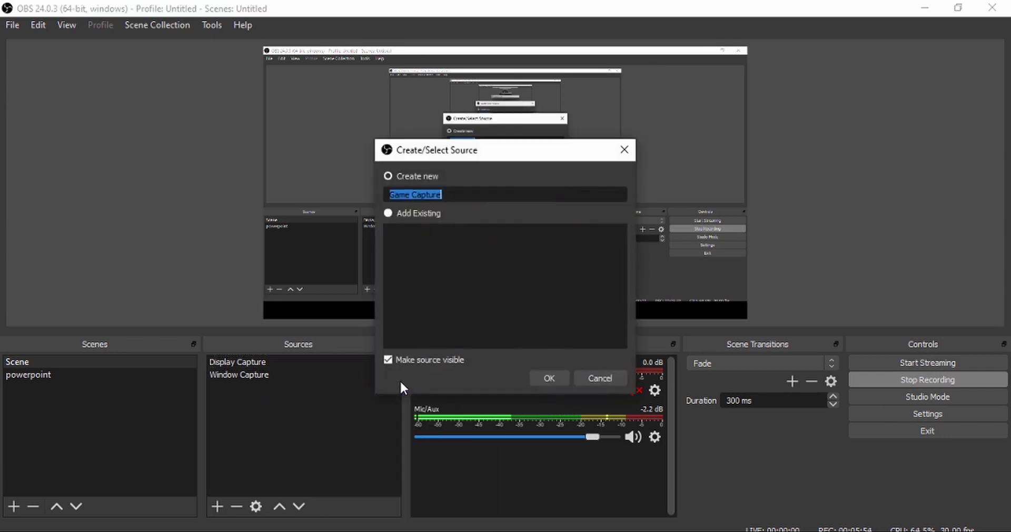
pyautogui.click(544, 377)
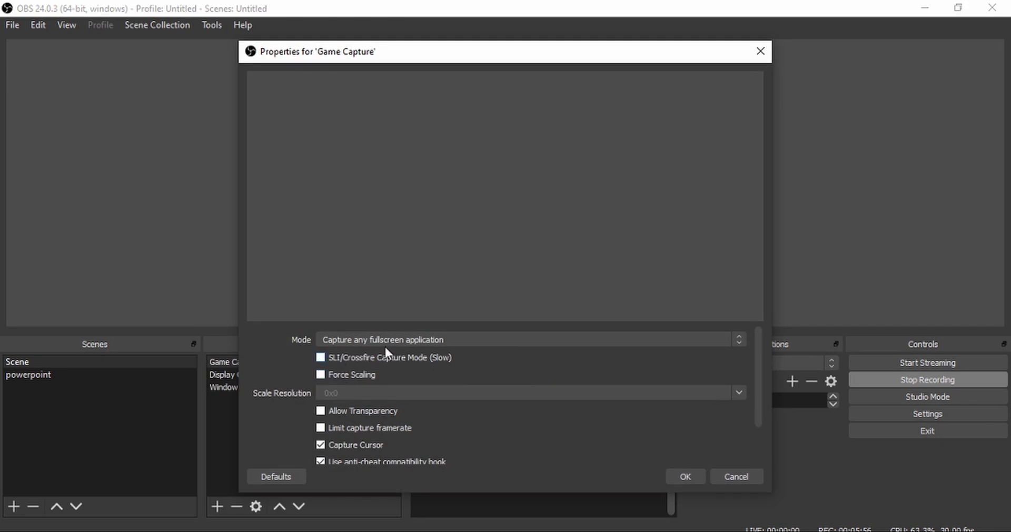
pyautogui.click(367, 343)
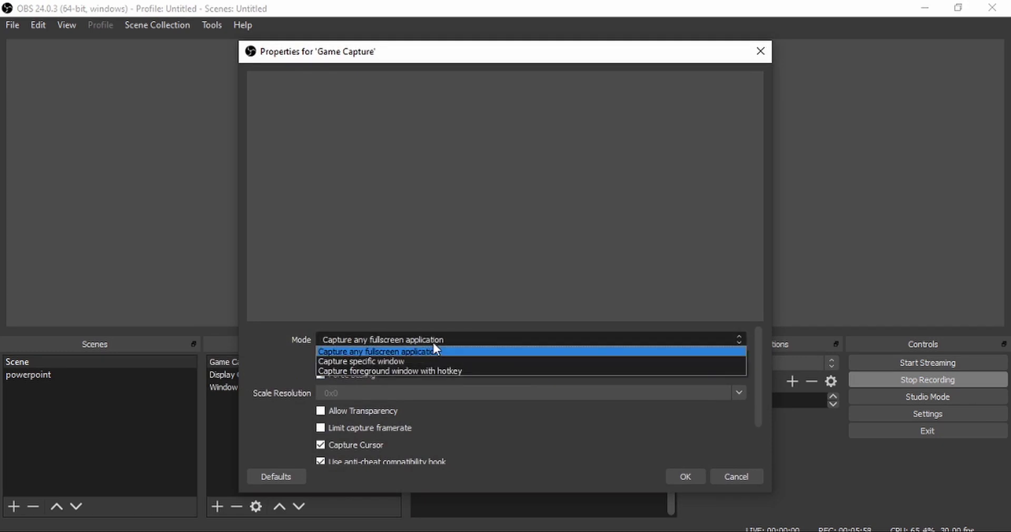
pyautogui.click(432, 348)
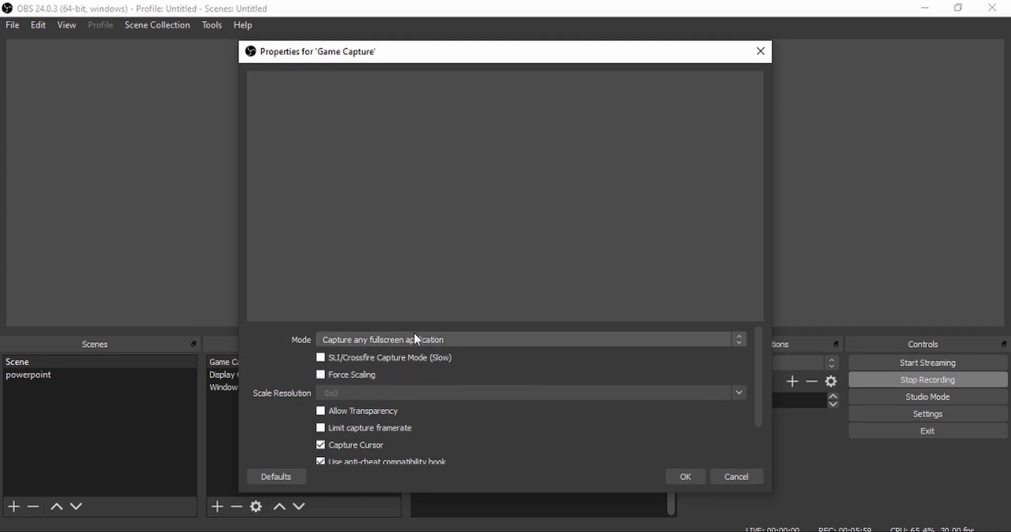
pyautogui.click(686, 477)
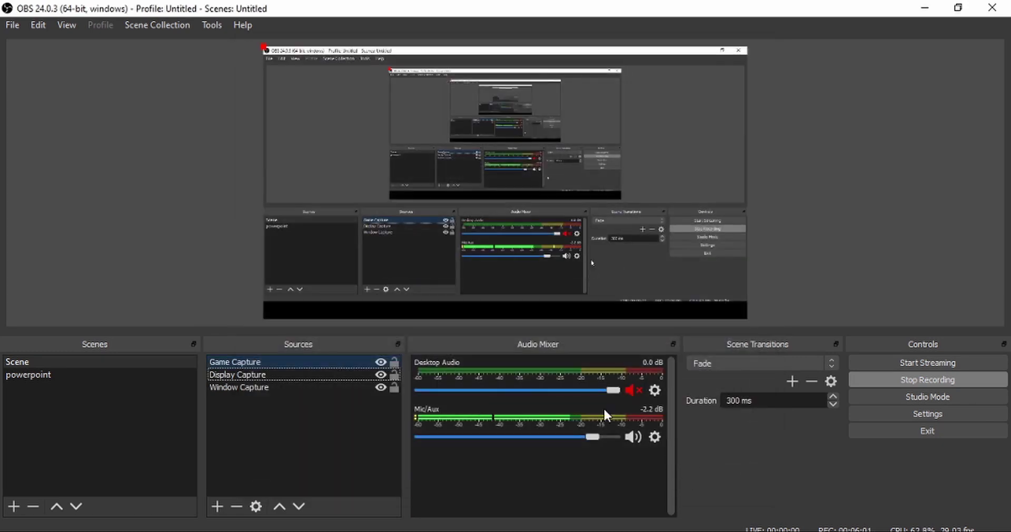
# Step: Select the Display, Game and Window Capture sources in turn to compare them
pyautogui.click(247, 377)
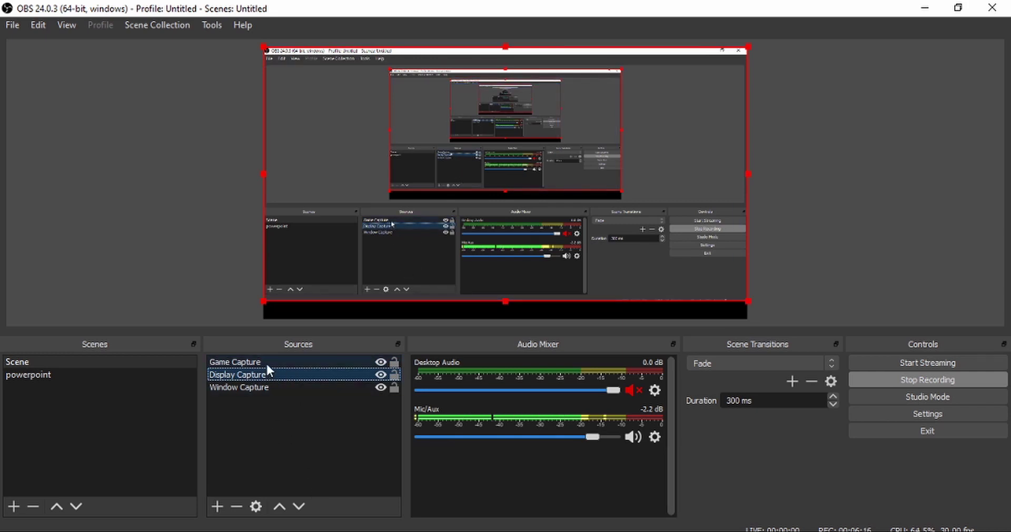
pyautogui.click(267, 362)
pyautogui.click(265, 374)
pyautogui.click(262, 386)
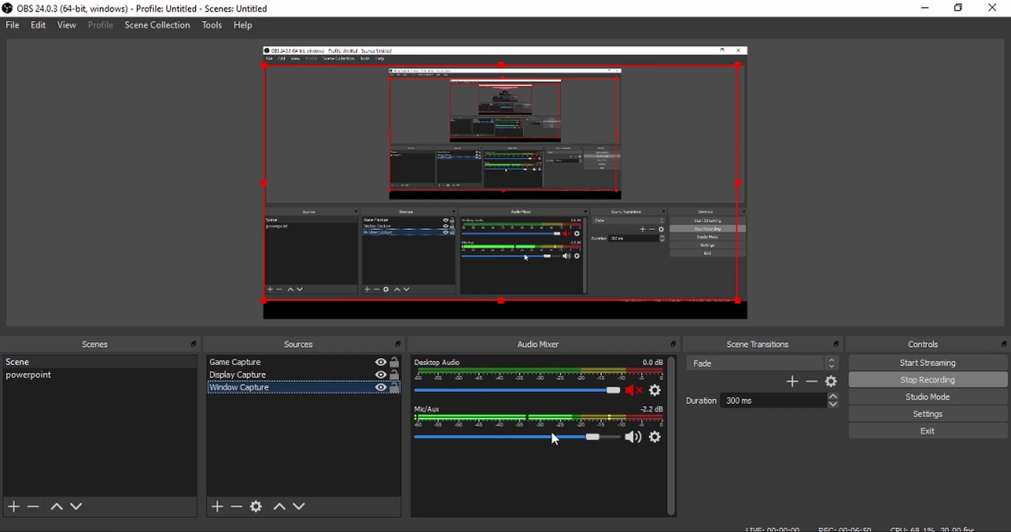
# Step: Open the Mic/Aux filters showing Noise Suppression at -30 dB, and view the Add filter choices
pyautogui.click(655, 437)
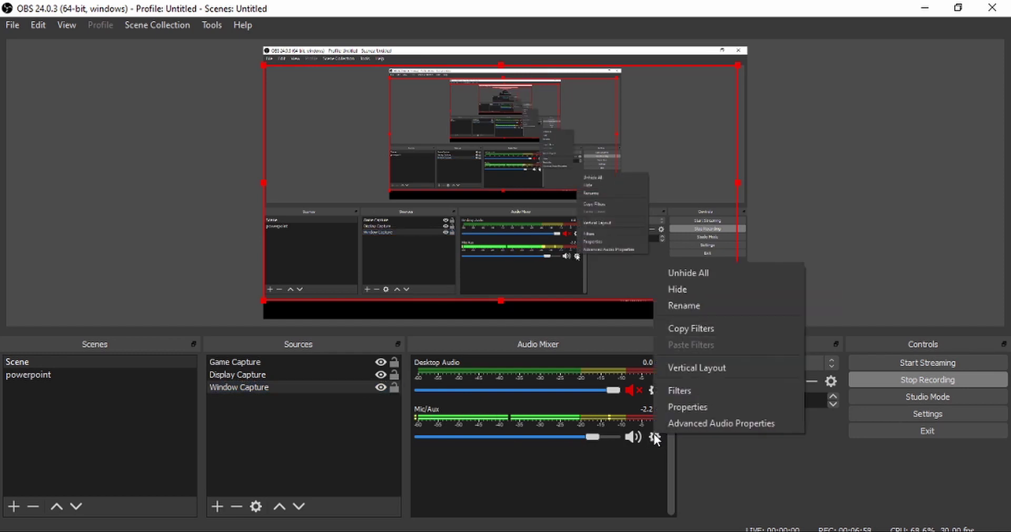
pyautogui.click(688, 391)
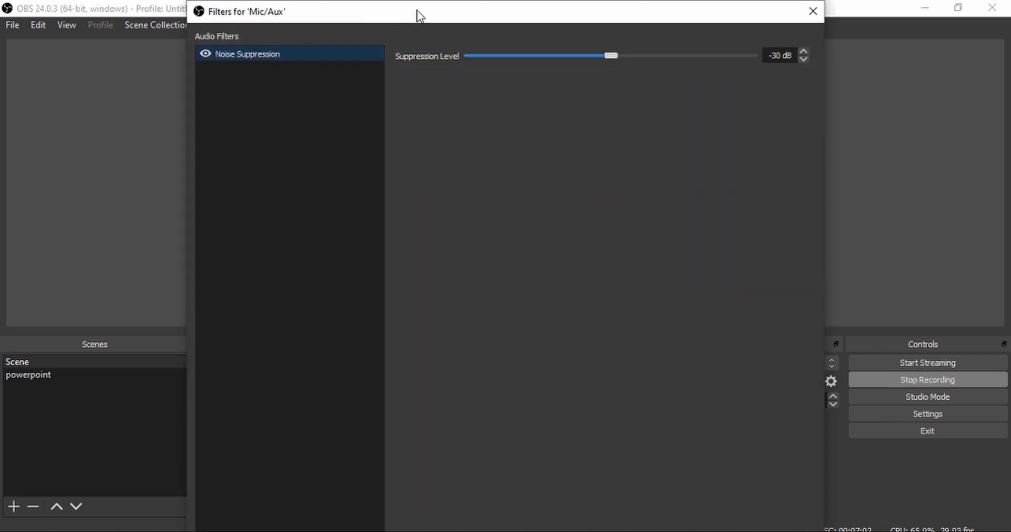
pyautogui.moveTo(430, 8); pyautogui.dragTo(457, 40)
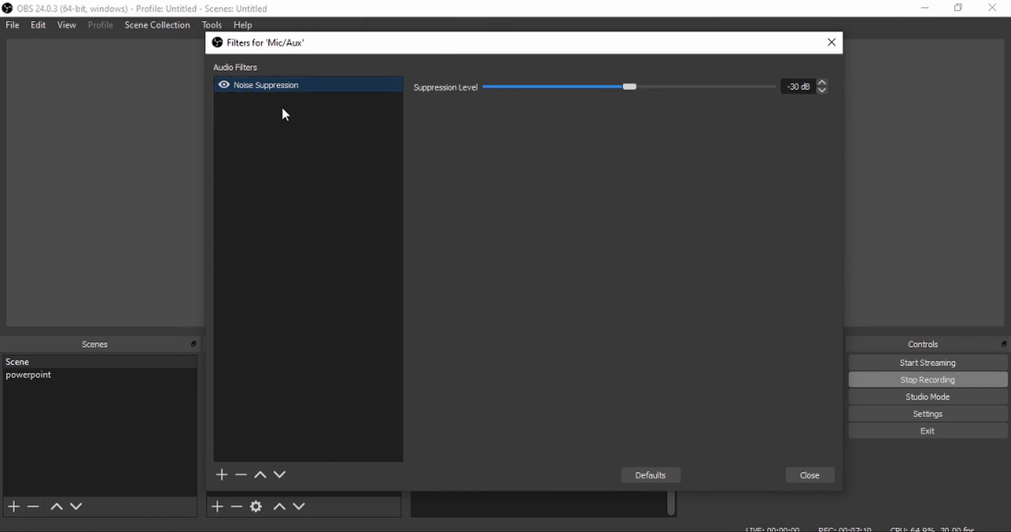
pyautogui.rightClick(259, 192)
pyautogui.moveTo(281, 202)
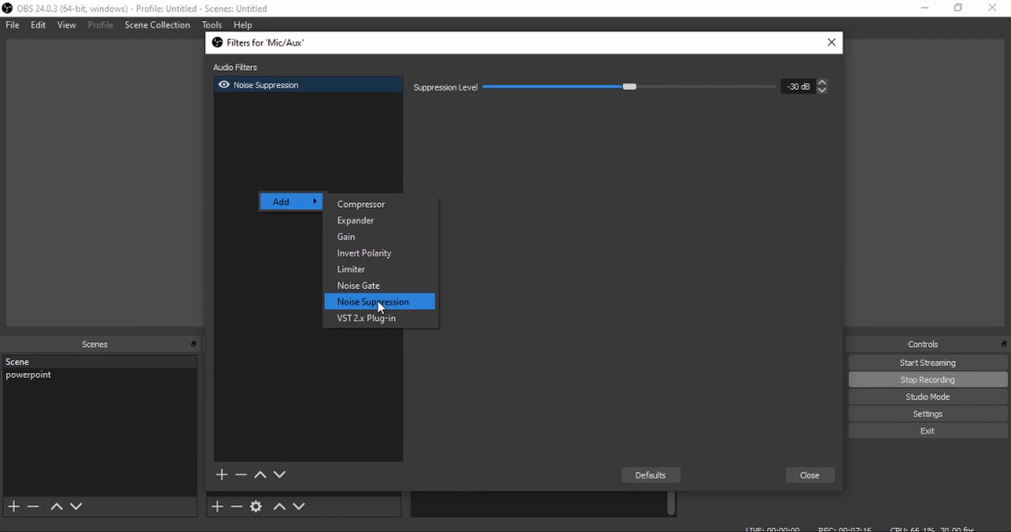
pyautogui.click(339, 138)
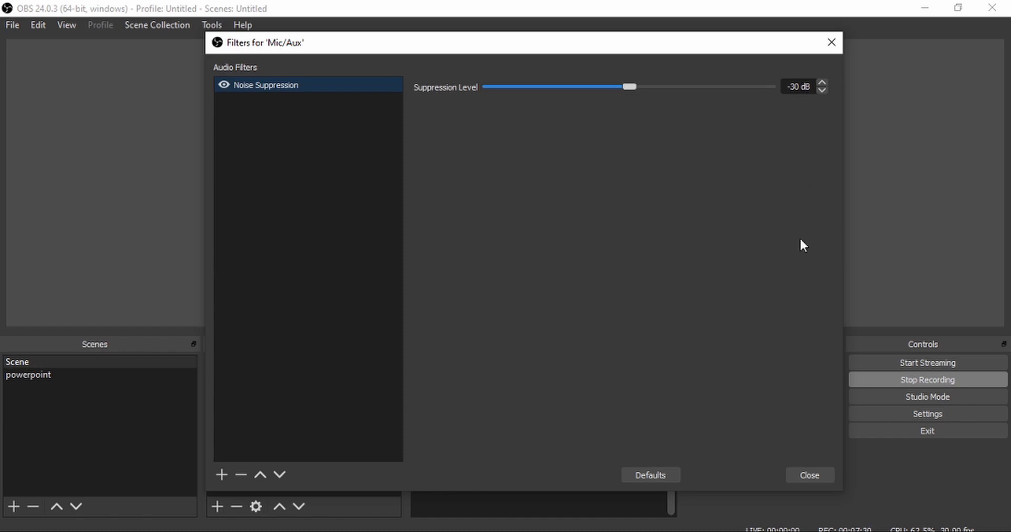
# Step: Close the Filters for 'Mic/Aux' window
pyautogui.click(808, 477)
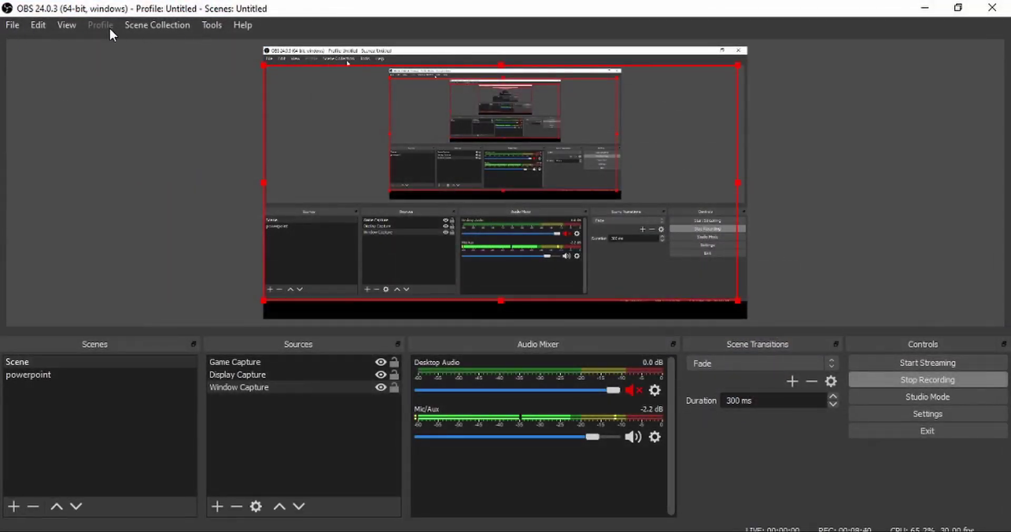
# Step: Open Settings and confirm English language and Dark (Default) theme on the General page
pyautogui.click(13, 26)
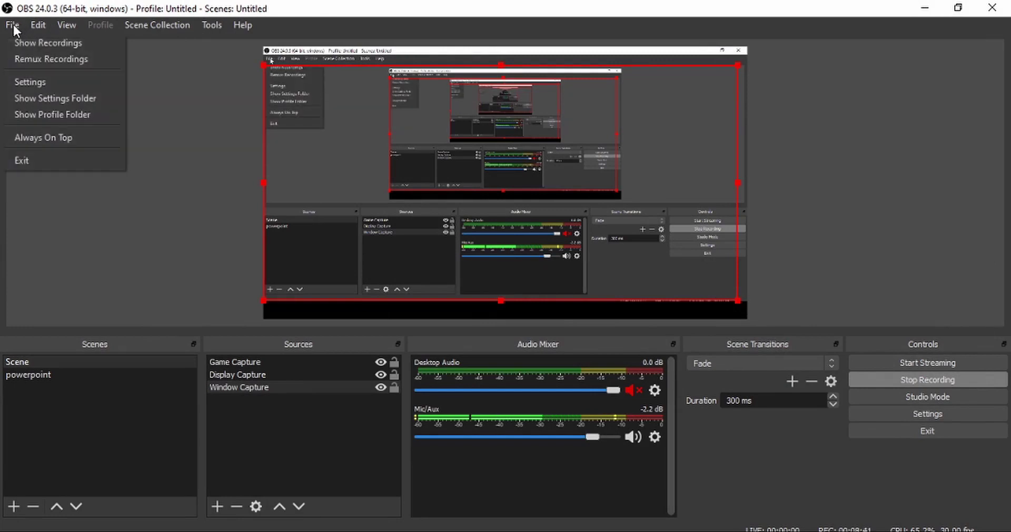
pyautogui.click(24, 77)
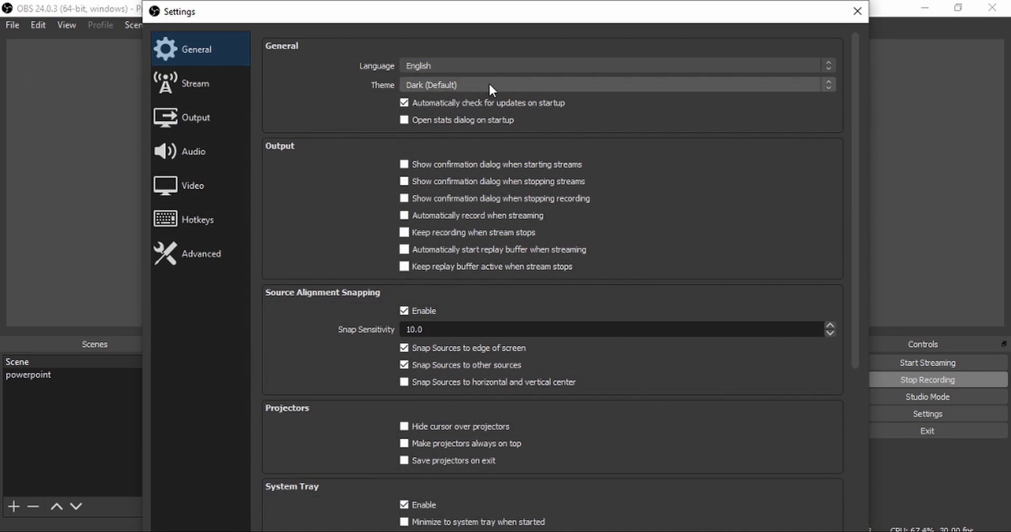
pyautogui.click(461, 64)
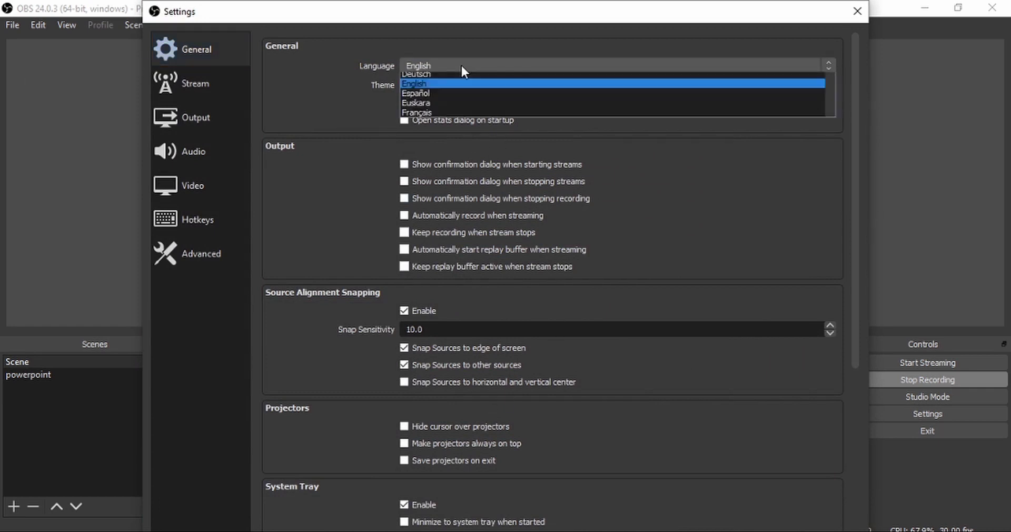
pyautogui.click(462, 62)
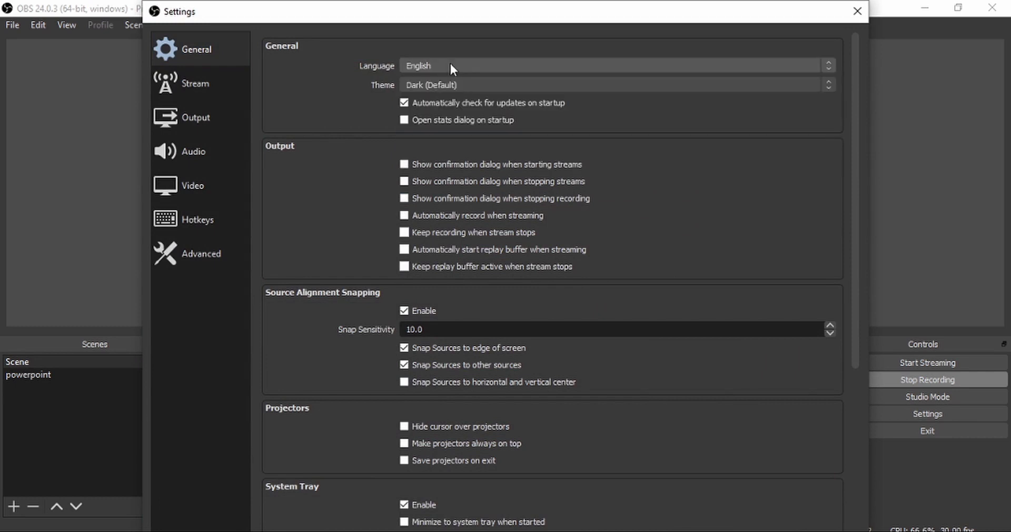
pyautogui.click(450, 62)
pyautogui.click(452, 61)
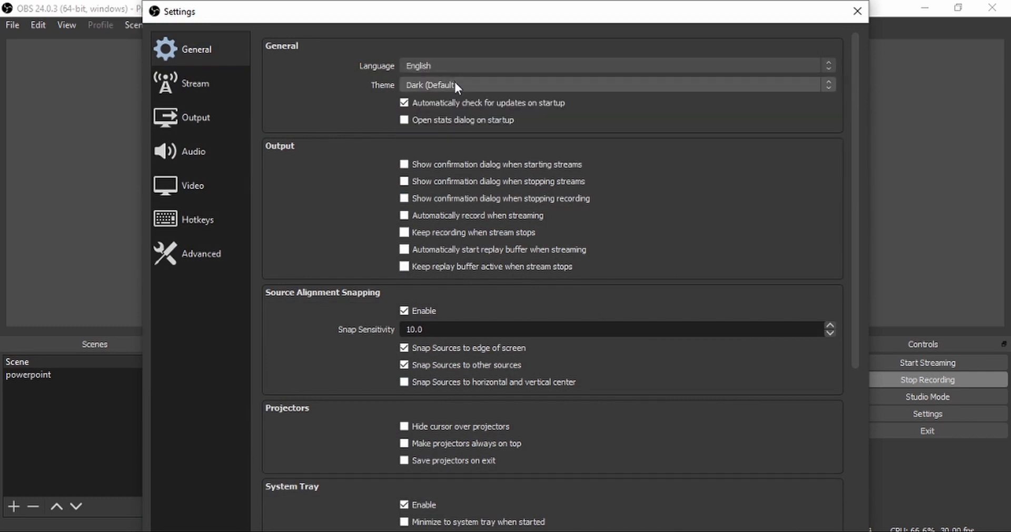
pyautogui.click(456, 85)
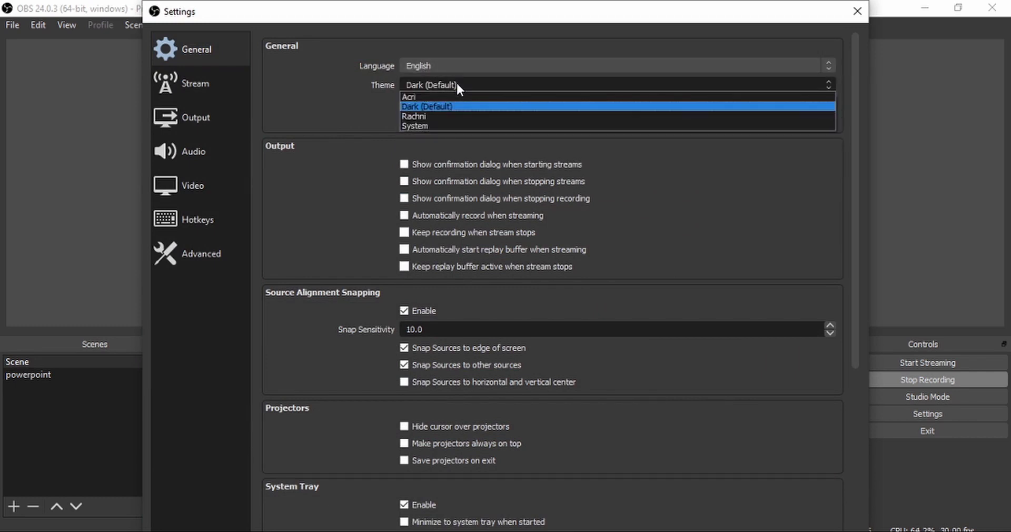
pyautogui.click(456, 85)
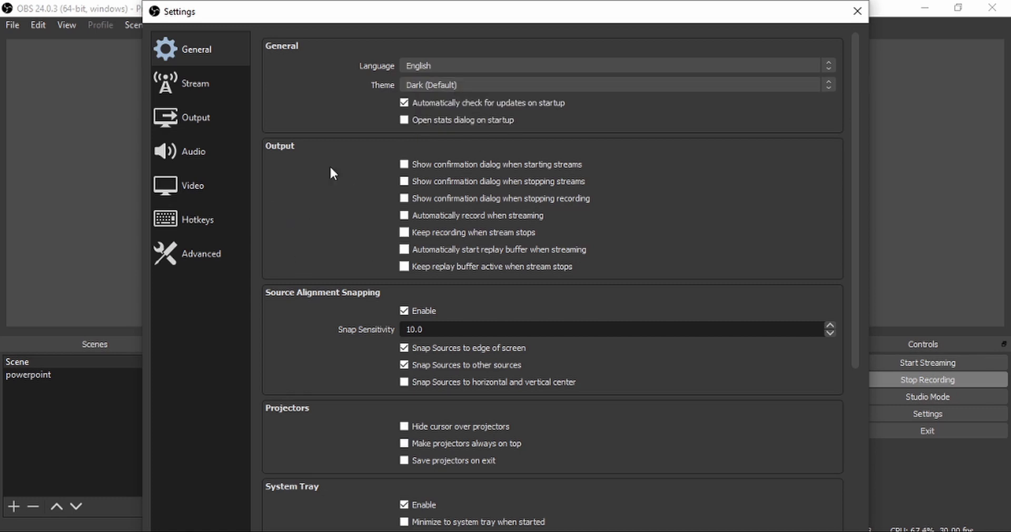
pyautogui.scroll(-5, 469, 378)
pyautogui.scroll(5, 483, 419)
# Step: Switch to Output settings: x264 encoder, 160 audio bitrate, mp4 recording at Same as stream quality
pyautogui.click(192, 121)
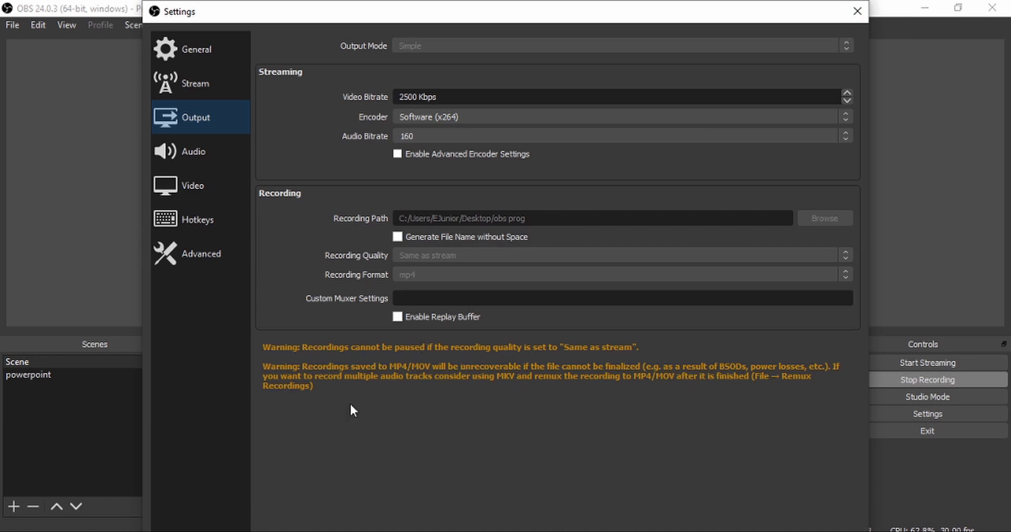
# Step: Close the Settings window to return to OBS Studio's main window
pyautogui.click(859, 12)
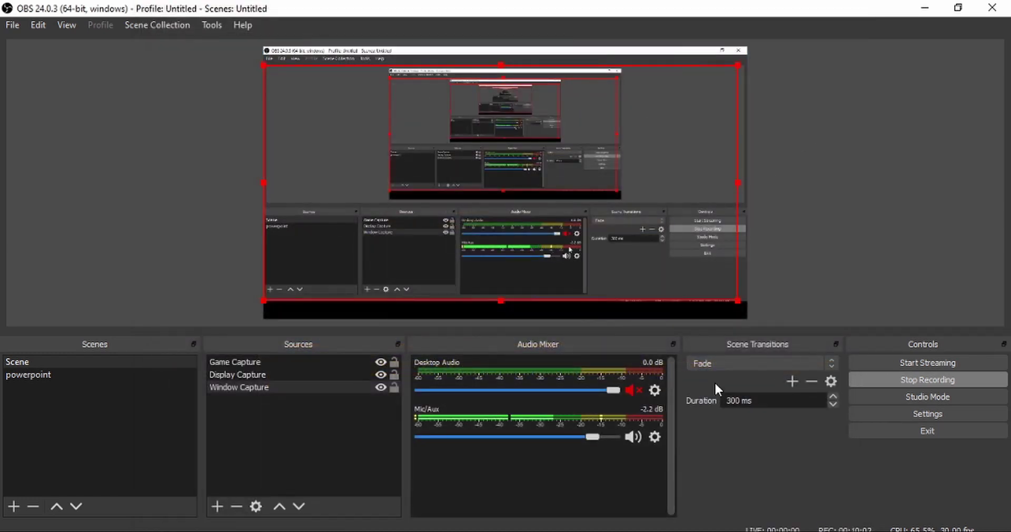